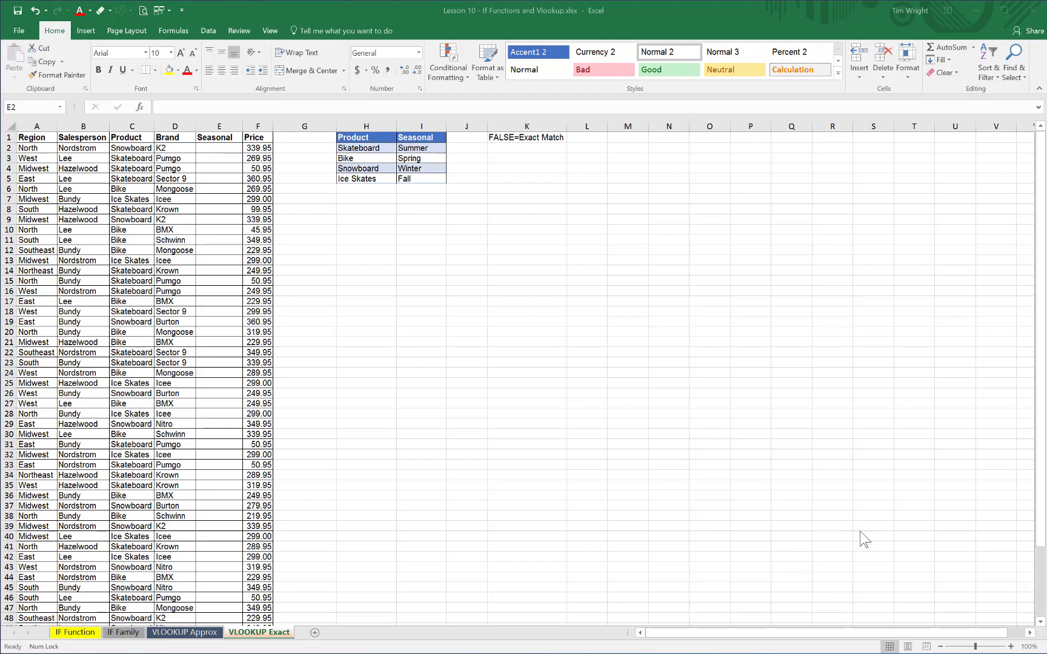
# - Widen the Seasonal column E to more than twice its width so that a long formula fits
pyautogui.click(1009, 647)
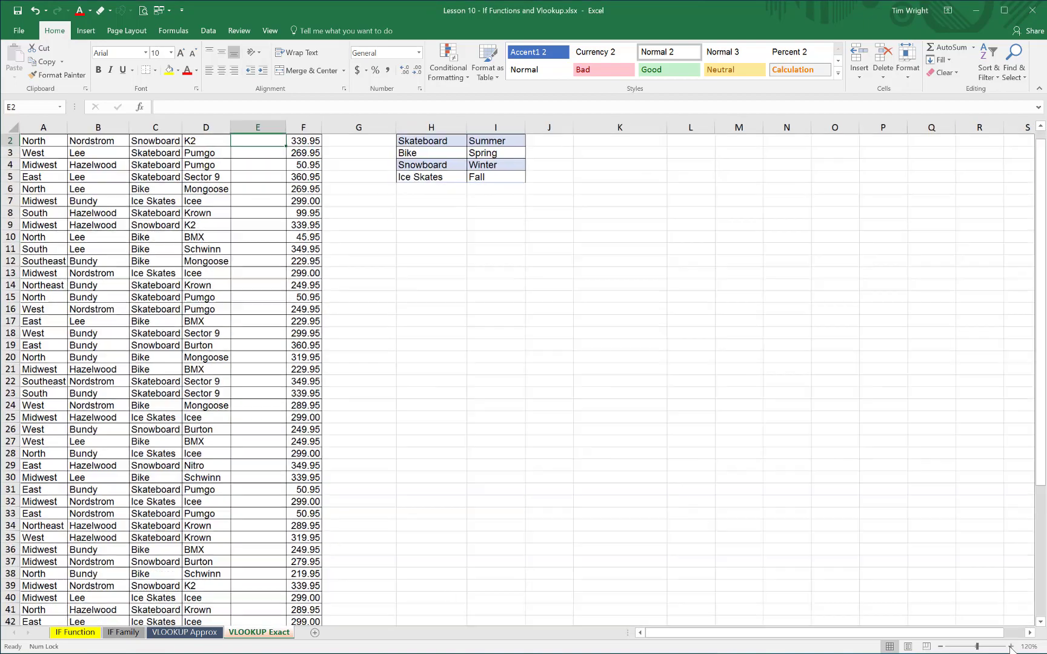
pyautogui.click(1010, 647)
pyautogui.click(1009, 646)
pyautogui.click(1009, 647)
pyautogui.click(1010, 647)
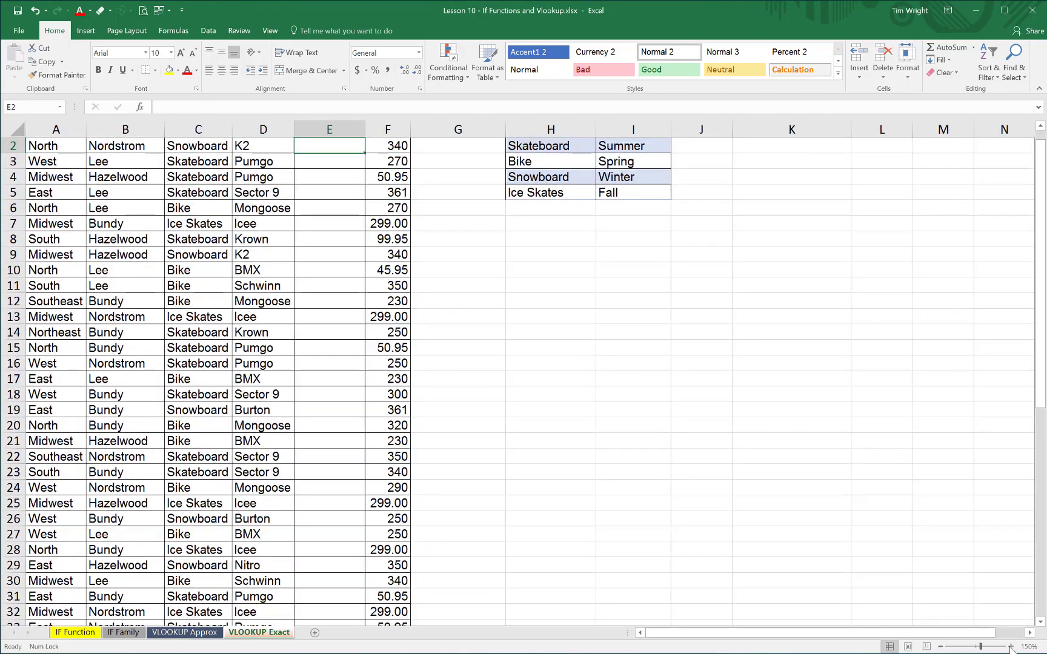
pyautogui.scroll(1, 571, 398)
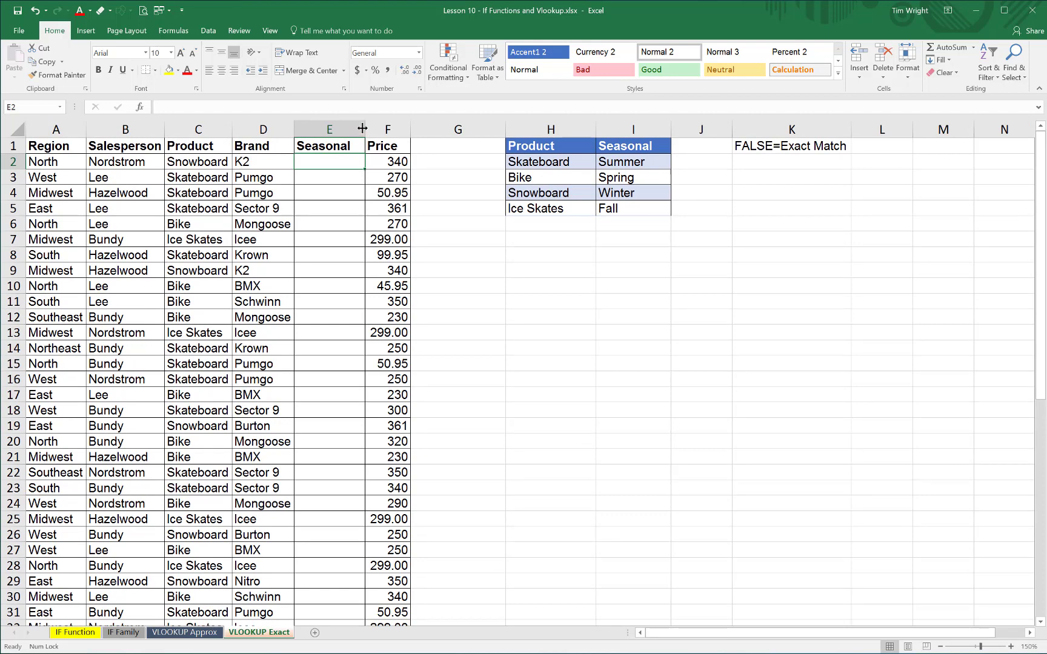
pyautogui.moveTo(362, 128); pyautogui.dragTo(473, 131)
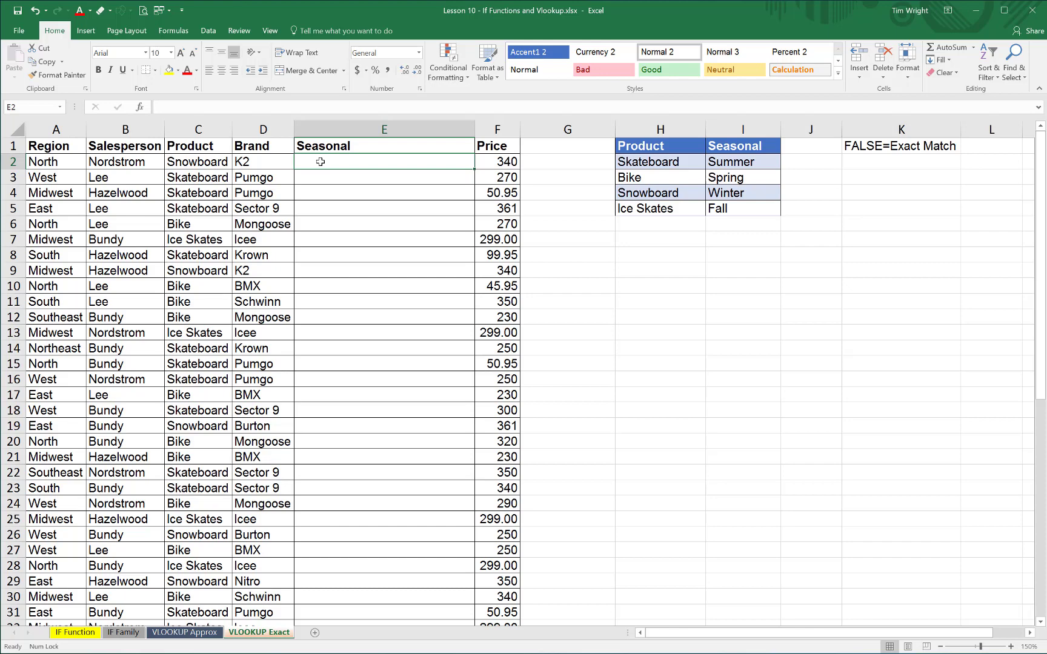
# - Begin a VLOOKUP formula in cell E2 with the product in C2 as the lookup value
pyautogui.write('=')
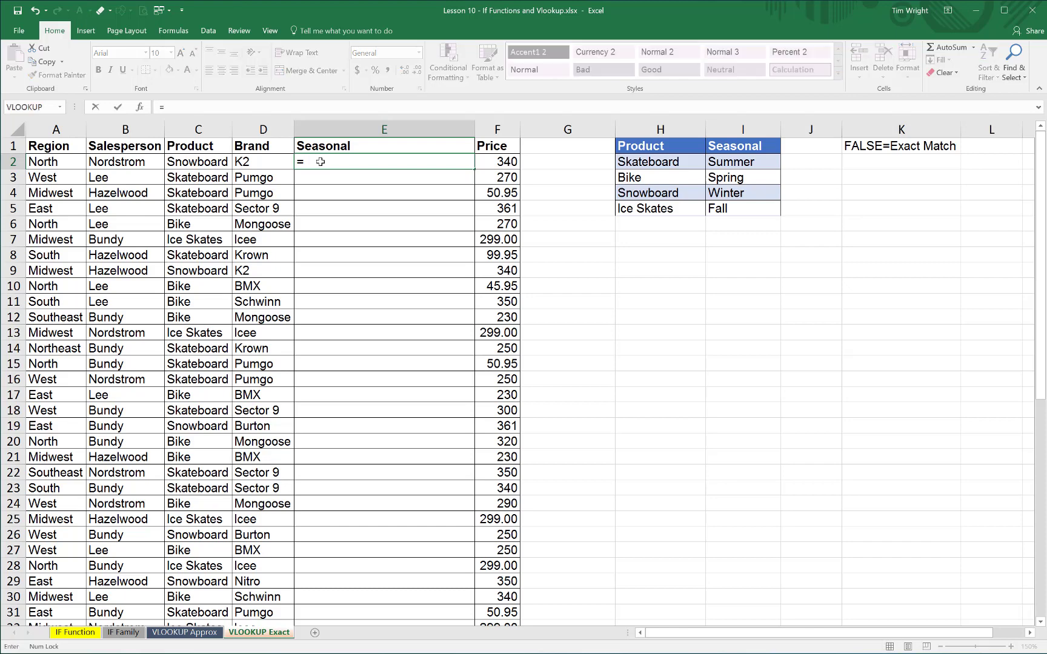
pyautogui.write('vlo')
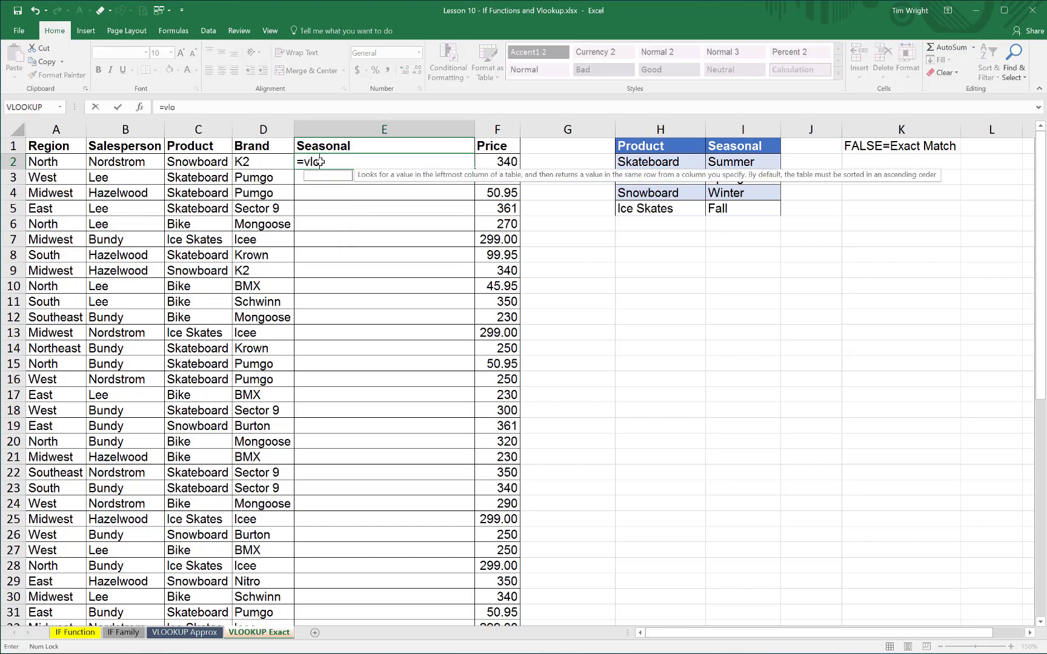
pyautogui.write('okup')
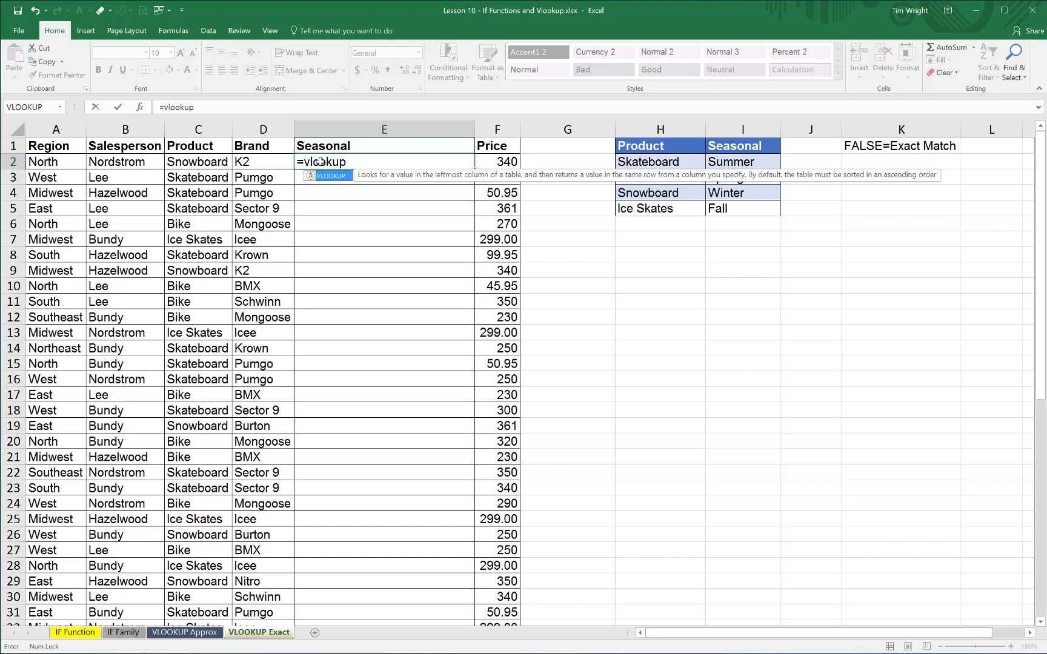
pyautogui.write('(')
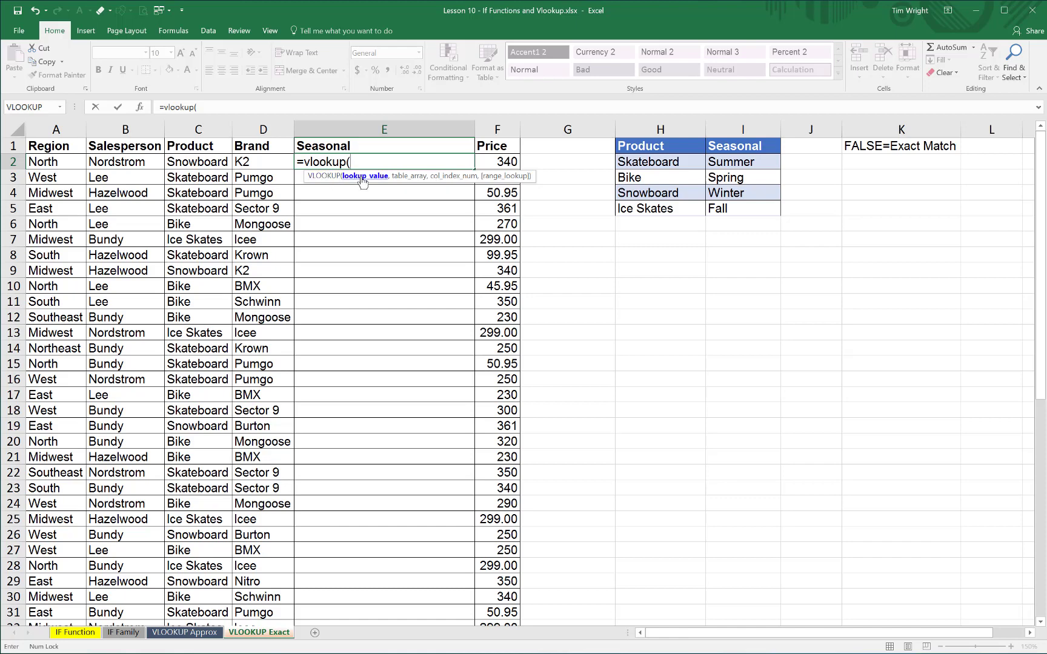
pyautogui.click(199, 162)
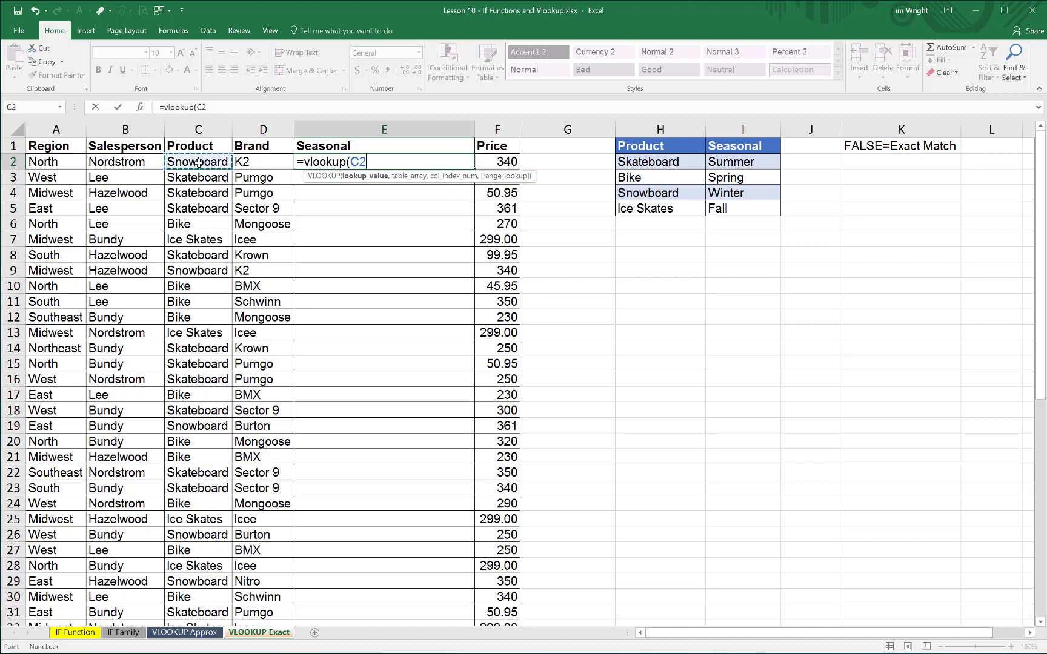
pyautogui.write(',')
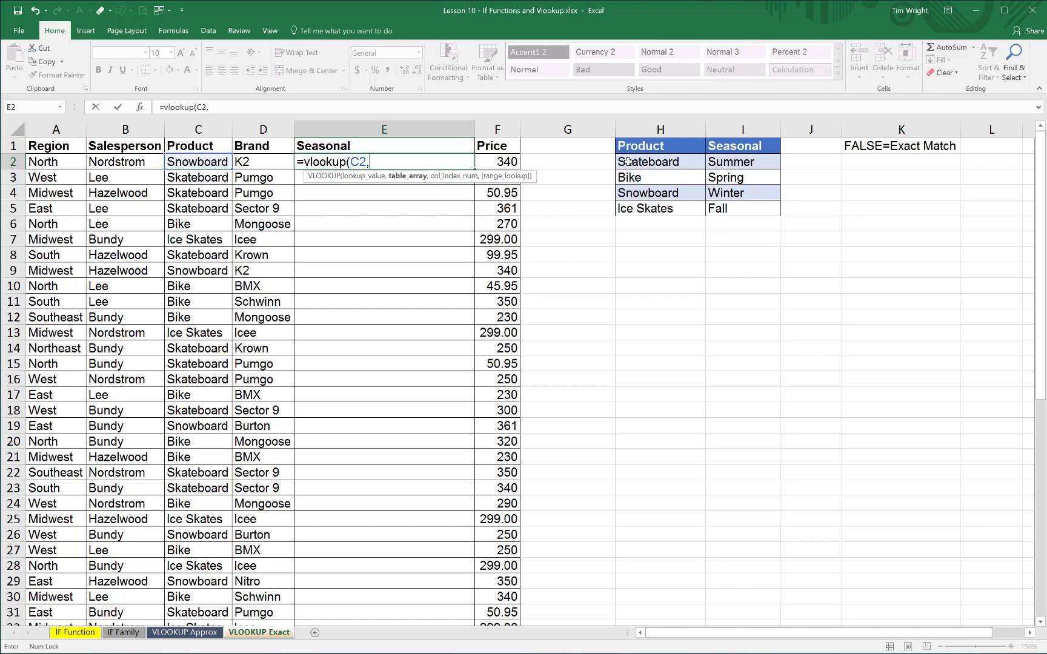
# - Complete the E2 formula with absolute table array $H$2:$I$5, column index 2 and FALSE, and fill it down the Seasonal column
pyautogui.moveTo(628, 161); pyautogui.dragTo(743, 208)
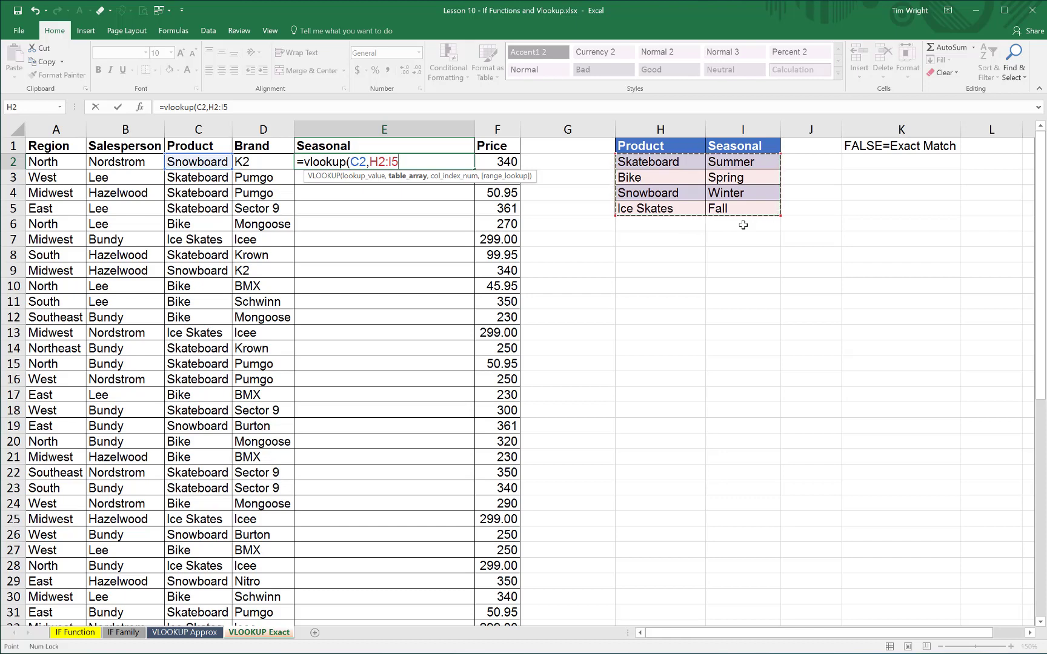
pyautogui.press('F4')
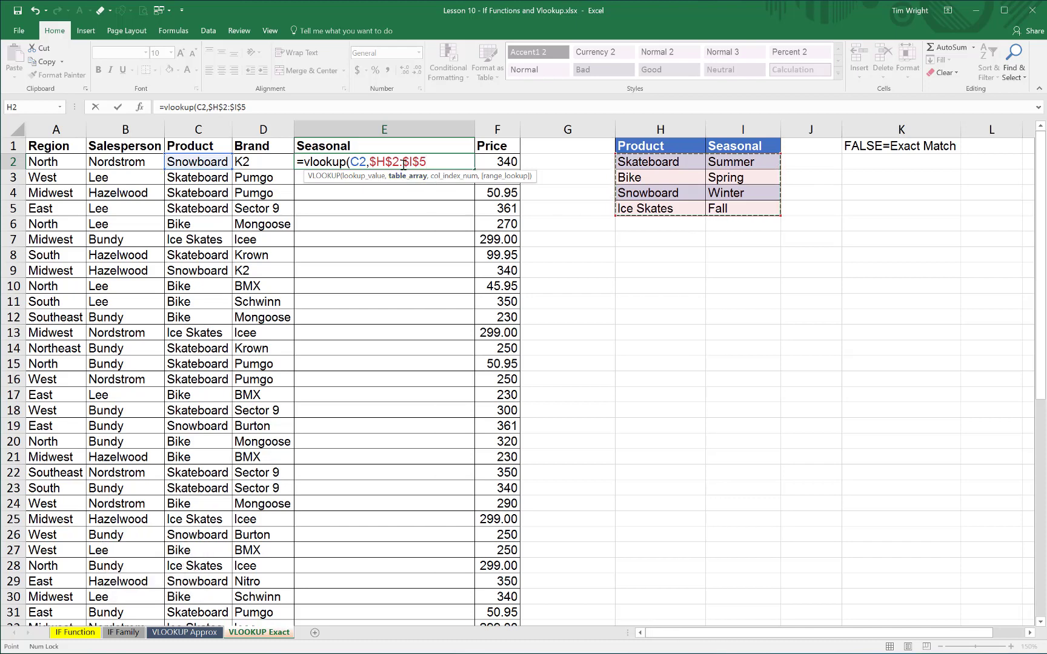
pyautogui.write(',')
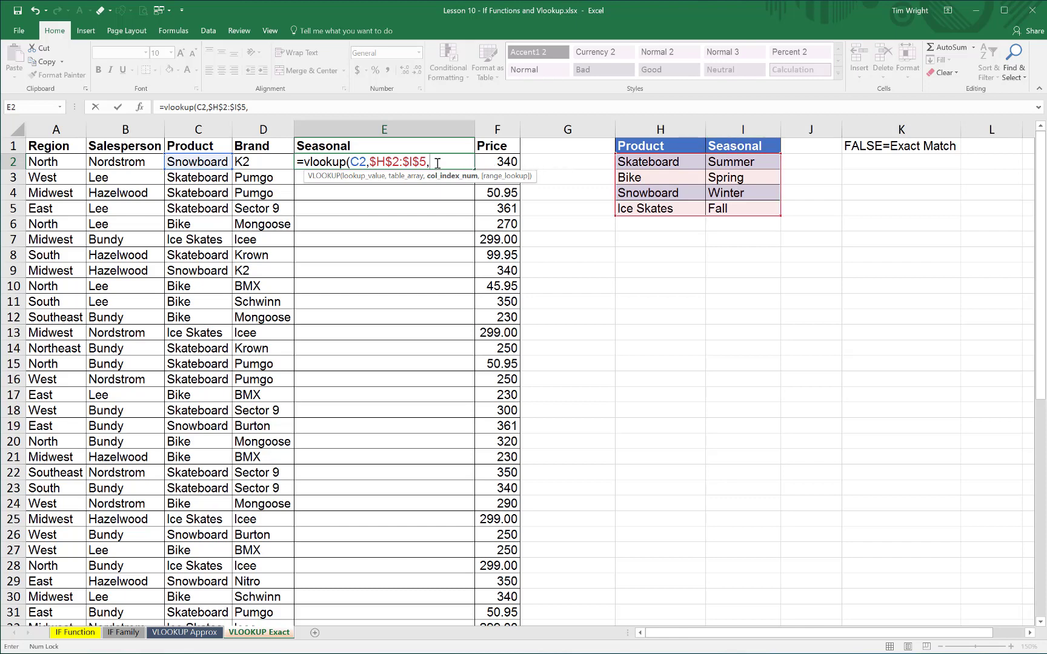
pyautogui.write('2,')
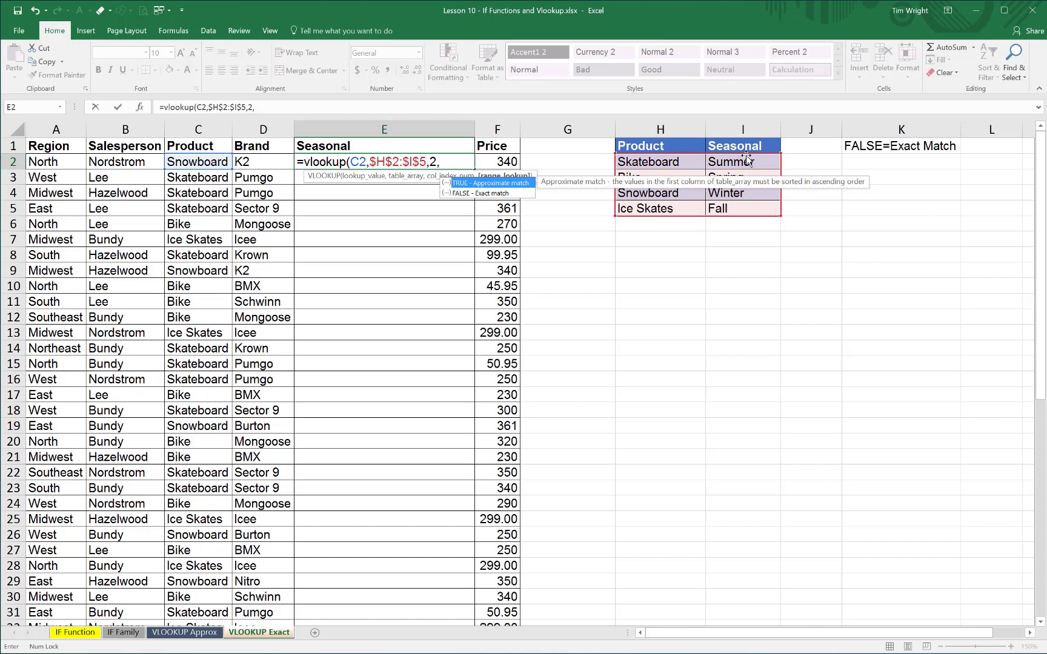
pyautogui.doubleClick(461, 193)
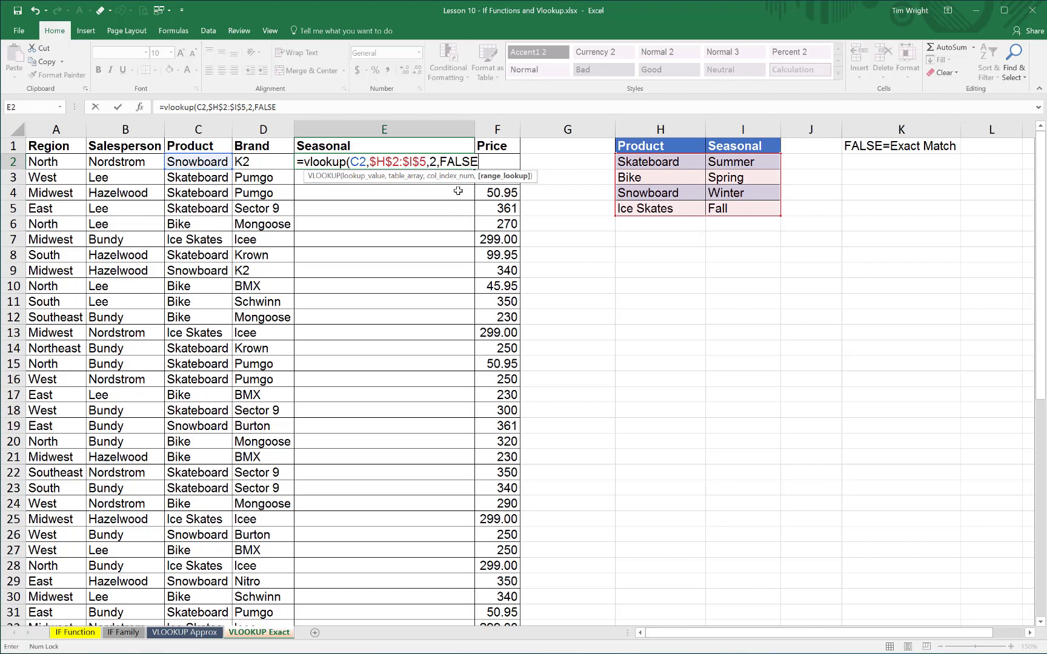
pyautogui.press('Return')
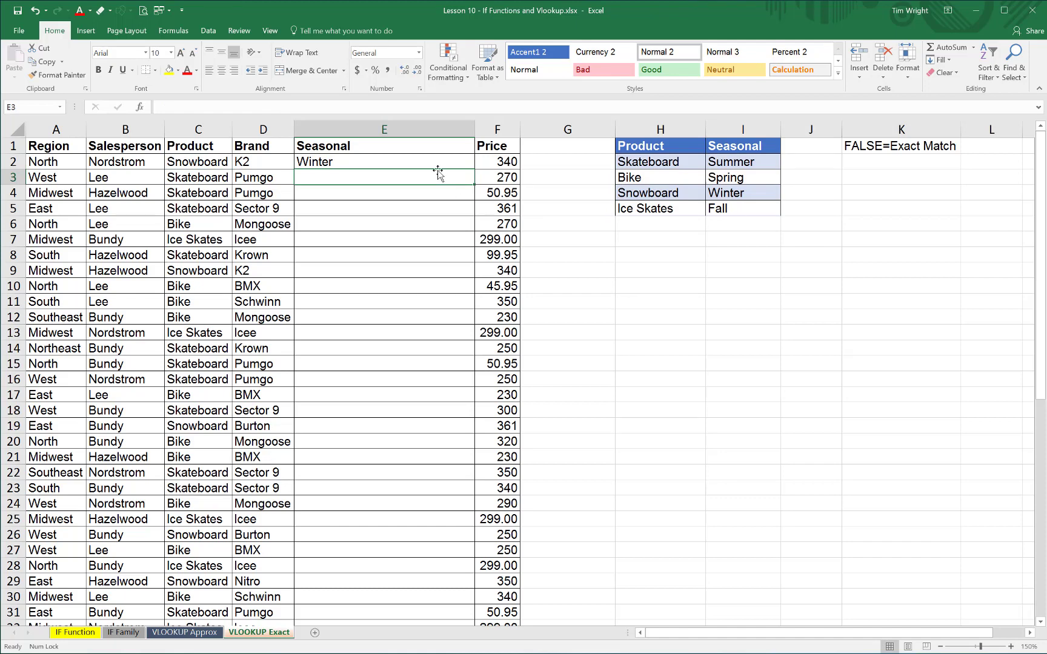
pyautogui.click(413, 159)
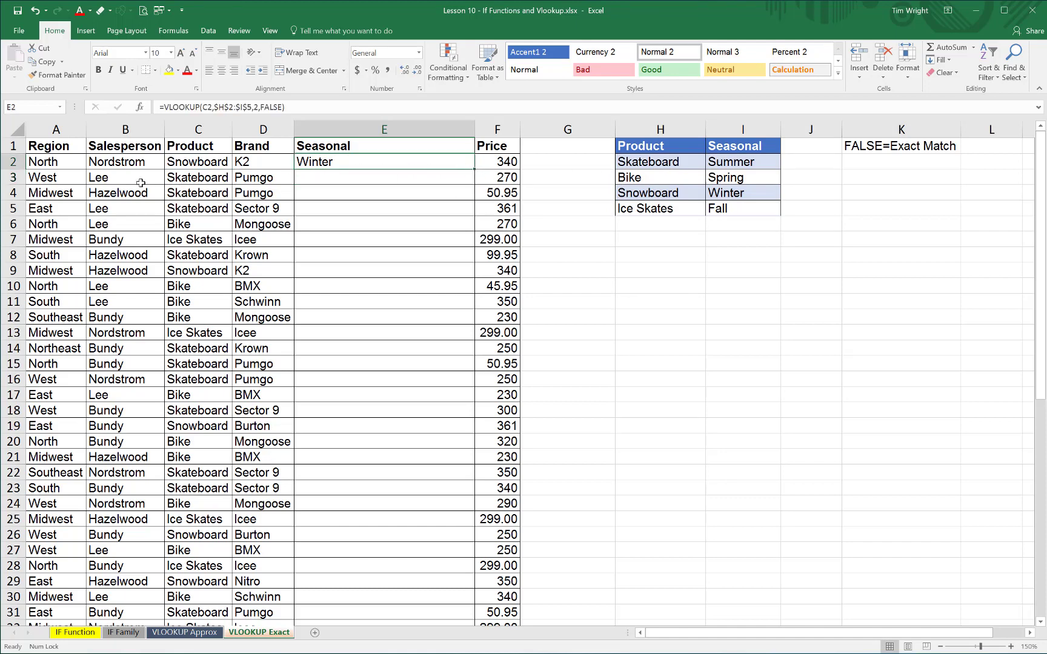
pyautogui.doubleClick(475, 169)
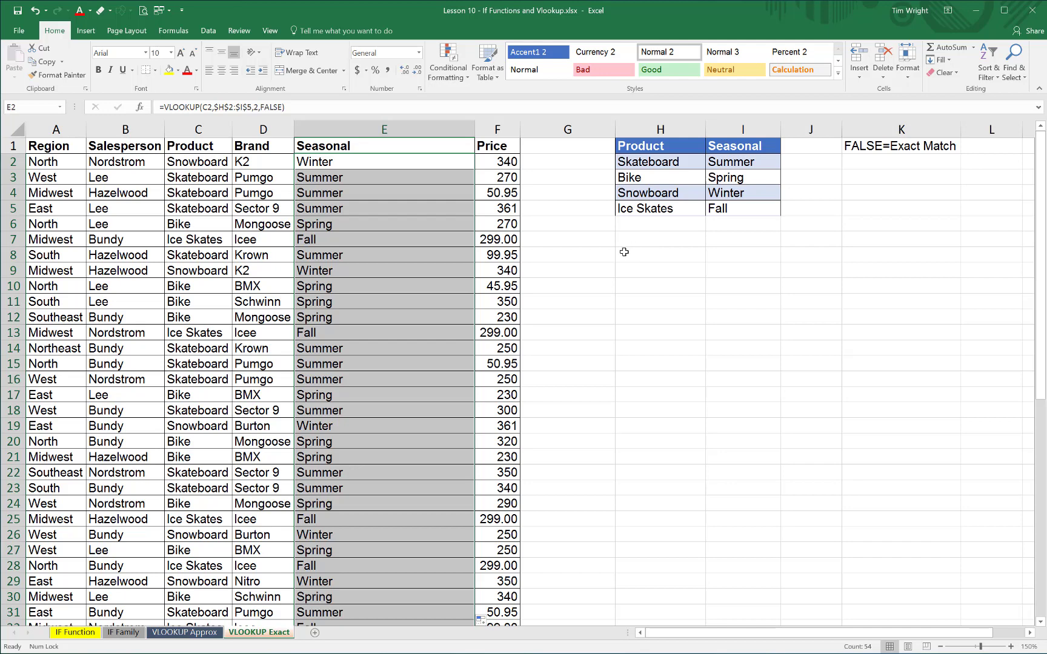
# - Clear all the filled VLOOKUP formulas in the Seasonal column from E2 down to E55
pyautogui.click(361, 164)
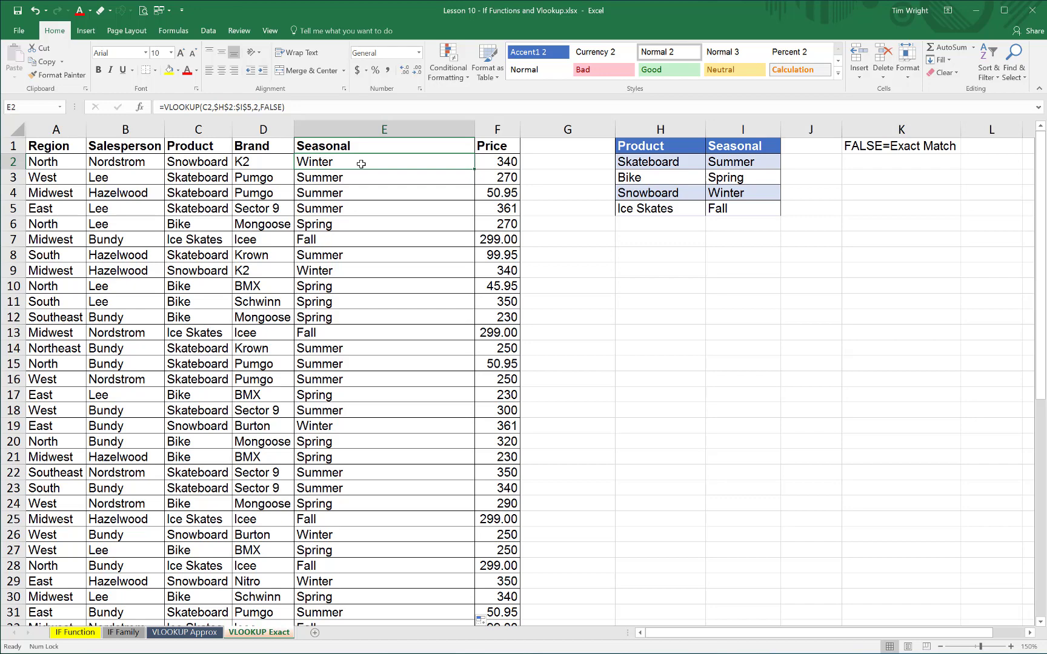
pyautogui.hotkey('ctrl', 'shift', 'Down')
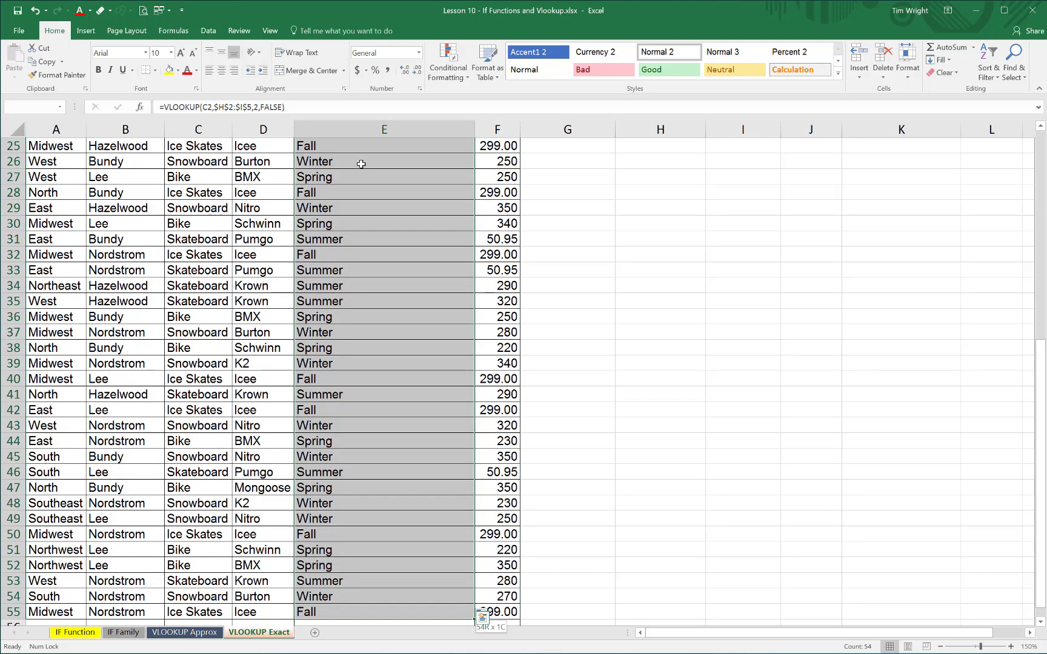
pyautogui.scroll(8, 359, 174)
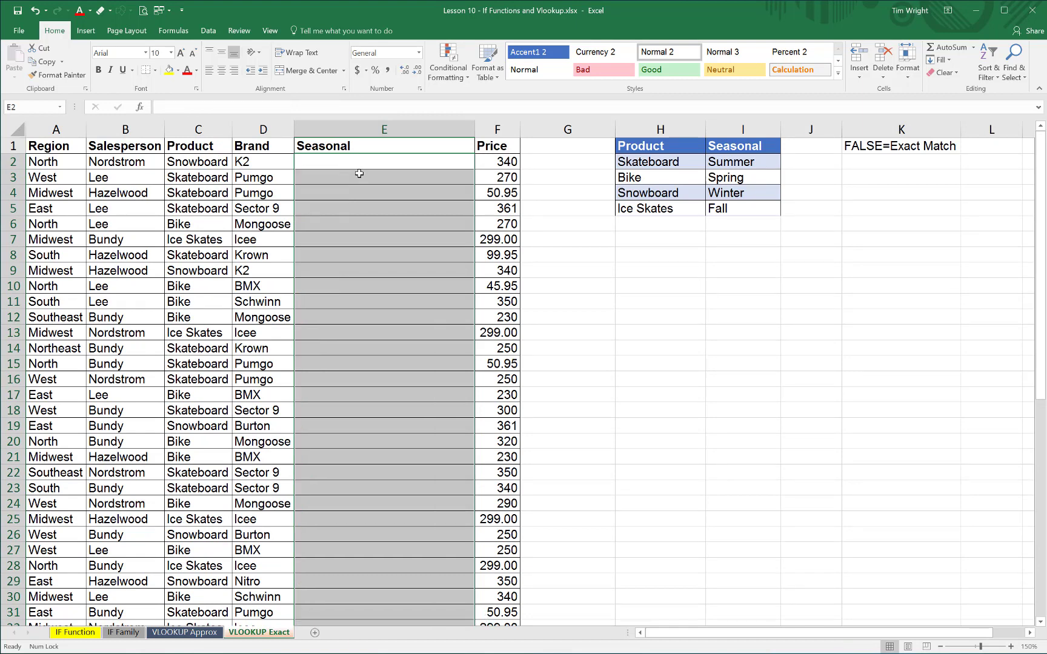
# - Search the function library for "vlookup" and insert the VLOOKUP function into cell E2
pyautogui.click(358, 165)
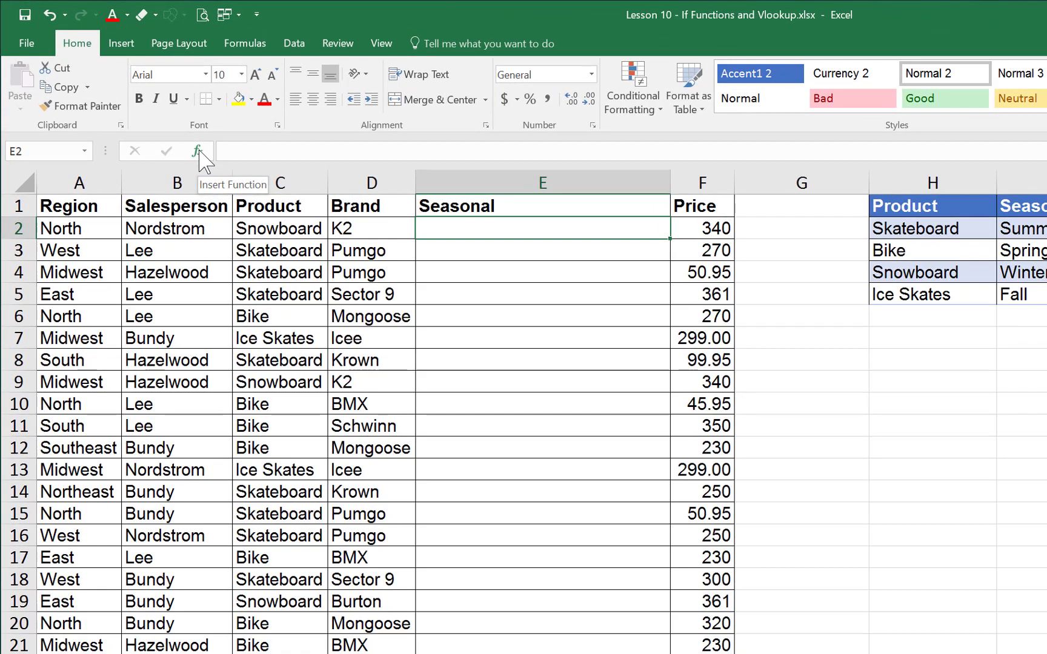
pyautogui.click(197, 151)
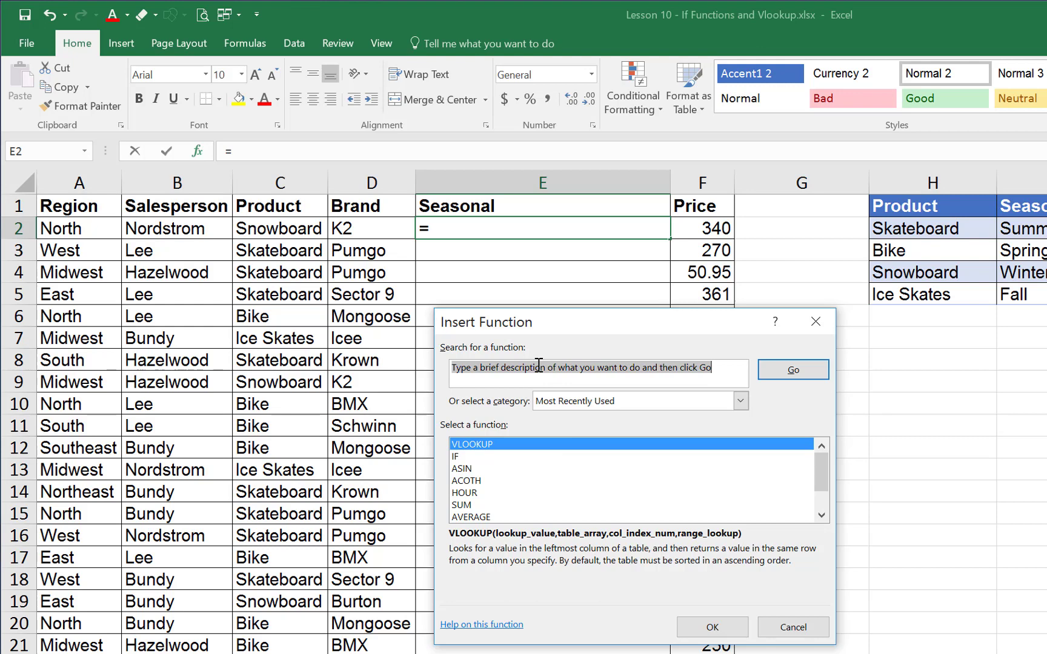
pyautogui.write('vl')
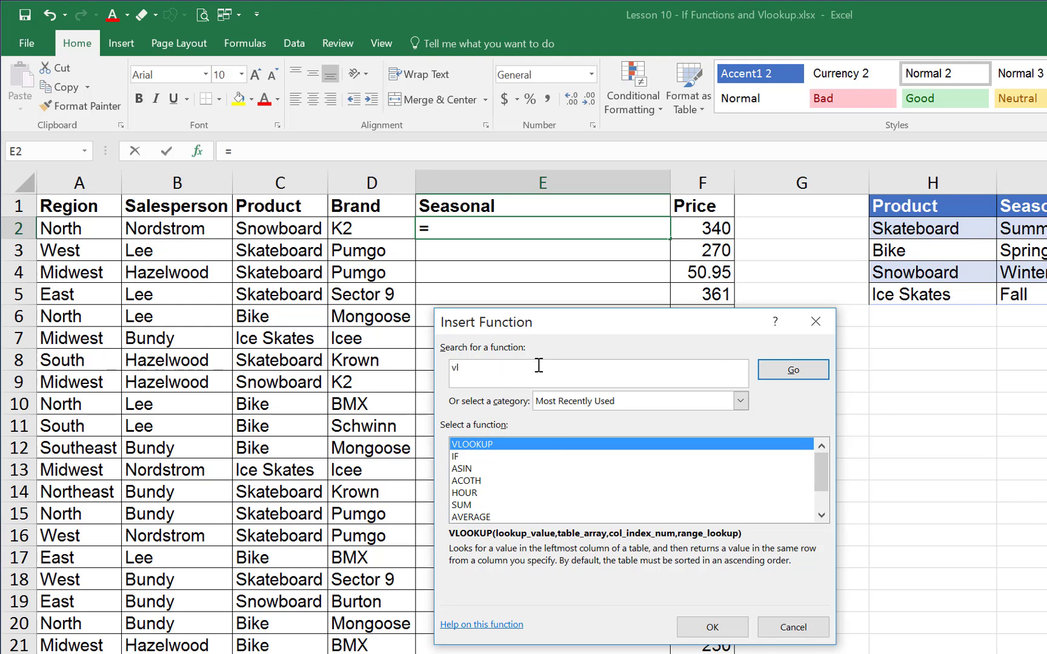
pyautogui.write('ookup')
pyautogui.click(793, 370)
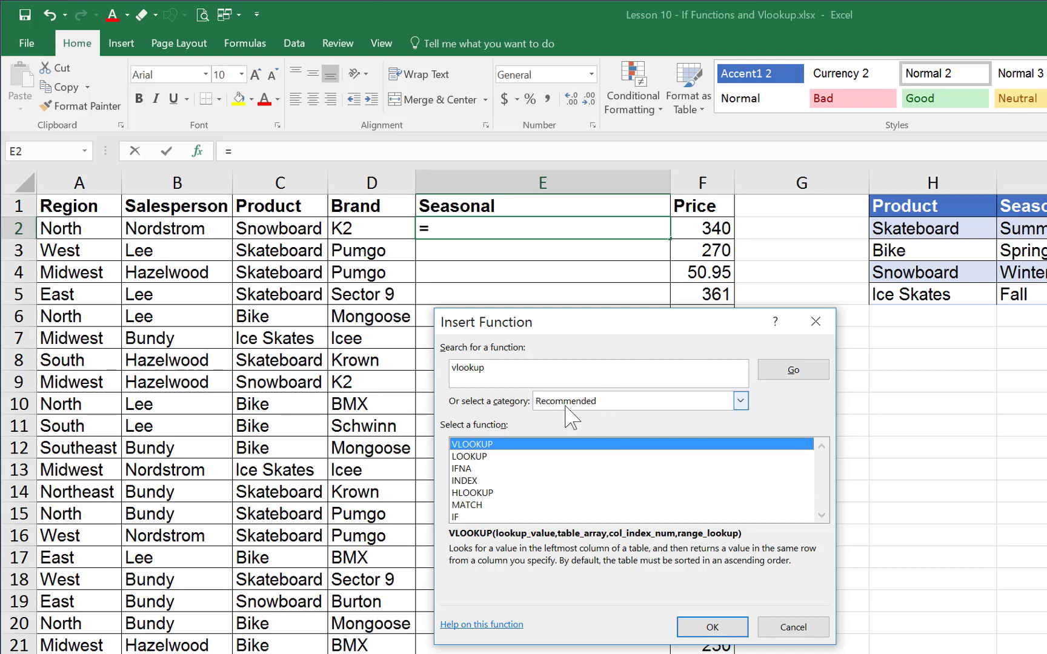
pyautogui.doubleClick(476, 451)
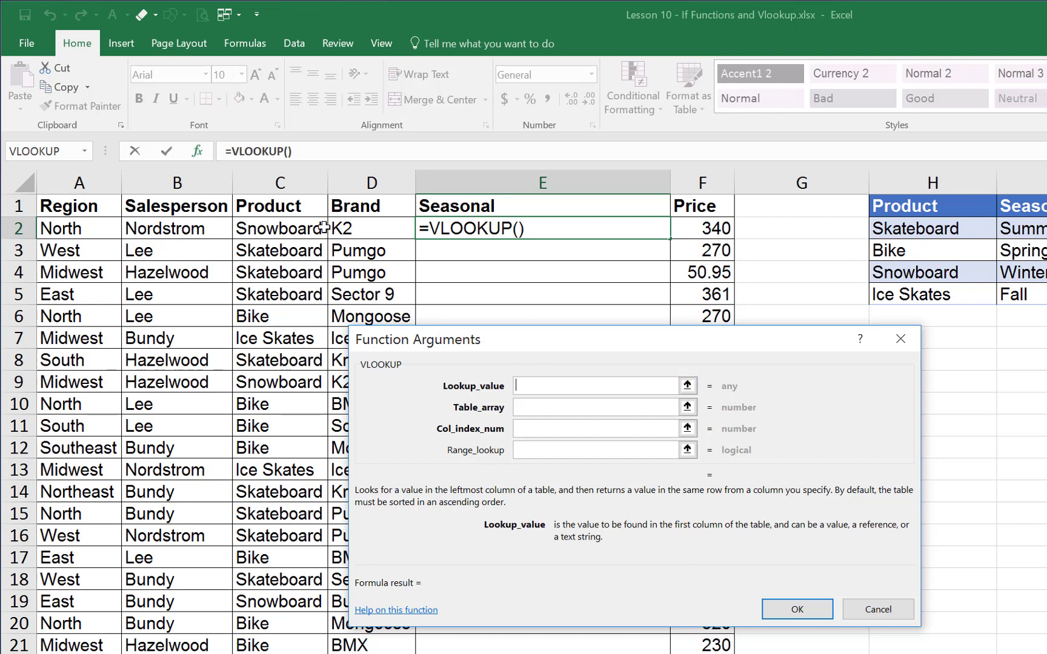
# - Set the VLOOKUP arguments to lookup value C2, absolute table array $H$2:$I$5 and column index 2
pyautogui.click(283, 228)
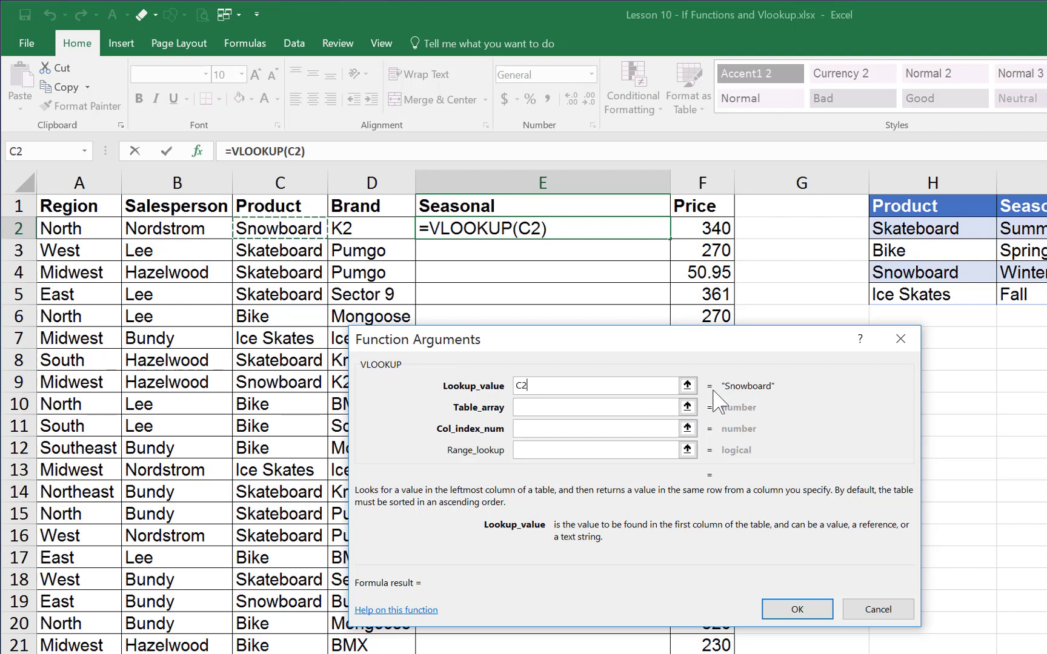
pyautogui.click(529, 407)
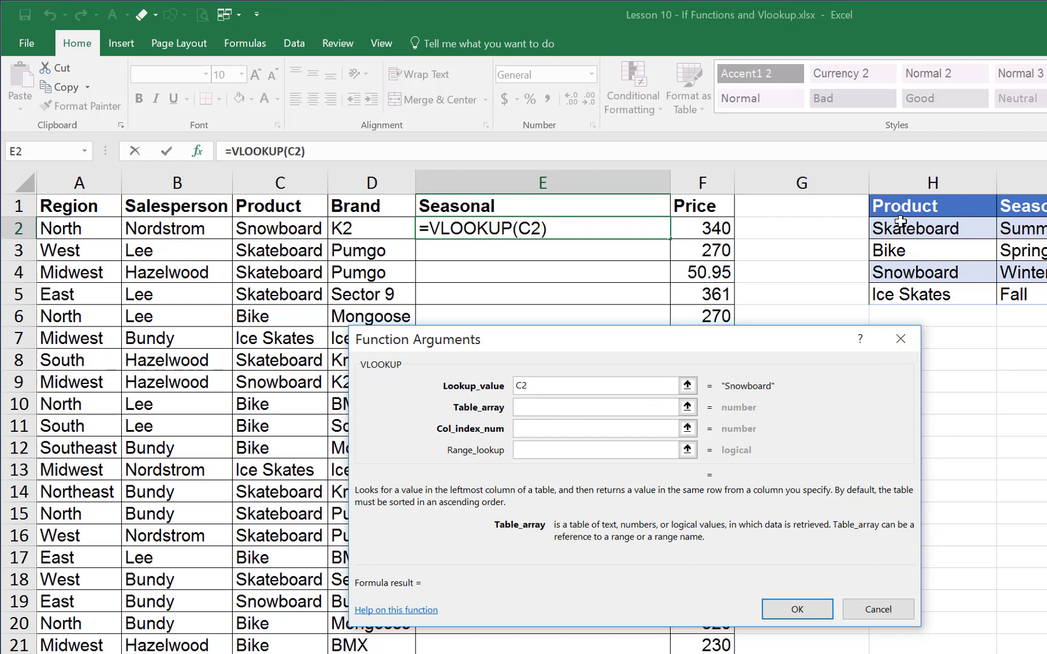
pyautogui.moveTo(902, 228); pyautogui.dragTo(1027, 292)
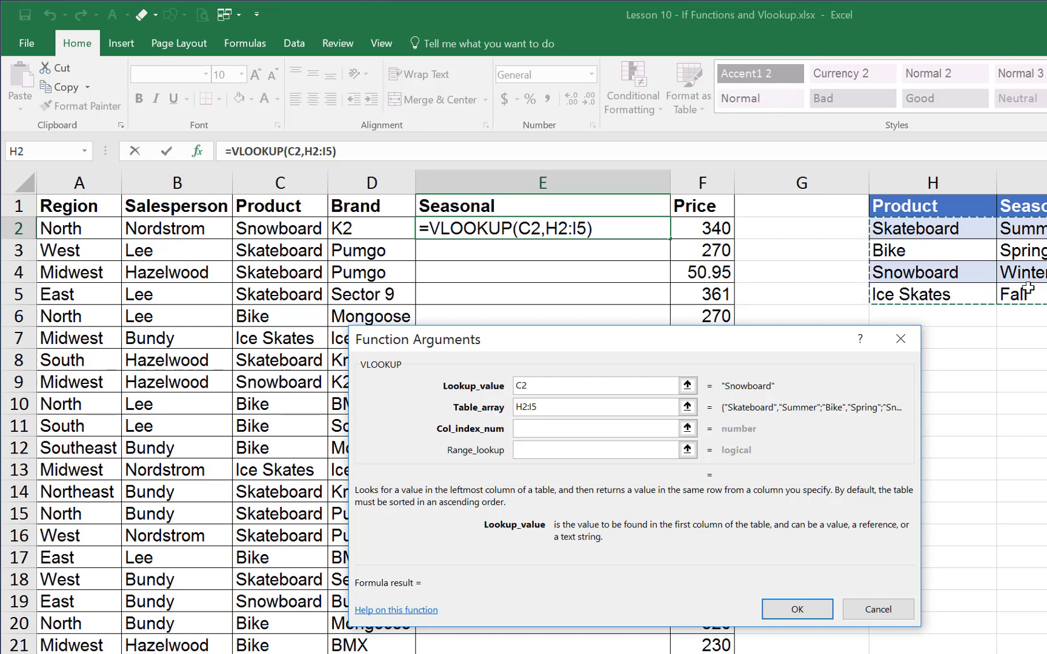
pyautogui.press('F4')
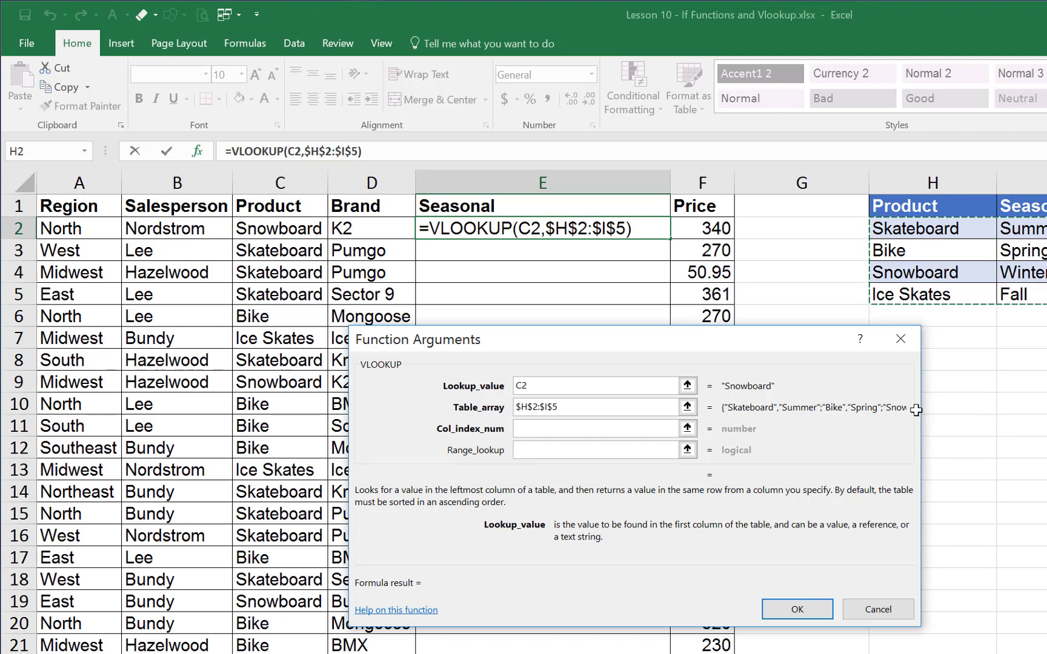
pyautogui.click(558, 424)
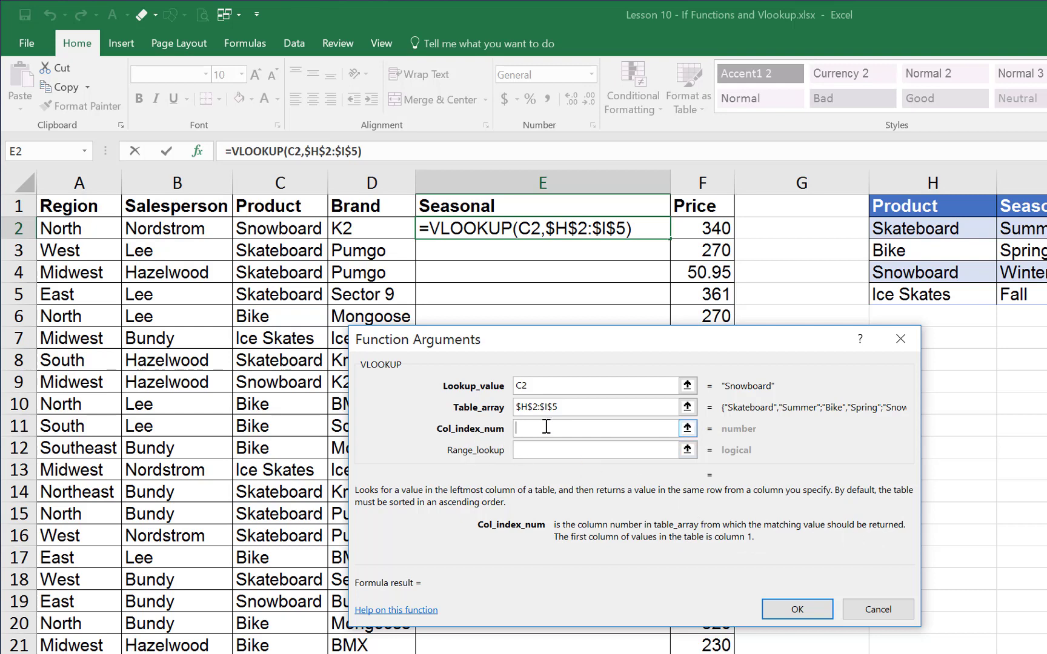
pyautogui.write('2')
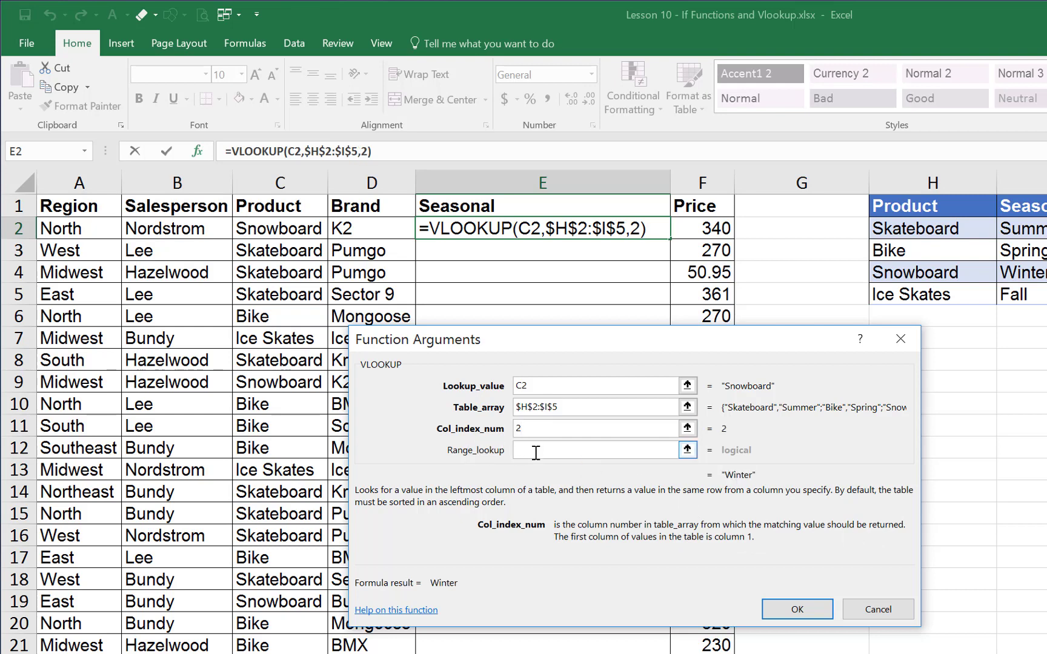
# - Set the range lookup argument to FALSE, accept the function, and fill the E2 formula down the Seasonal column
pyautogui.click(535, 453)
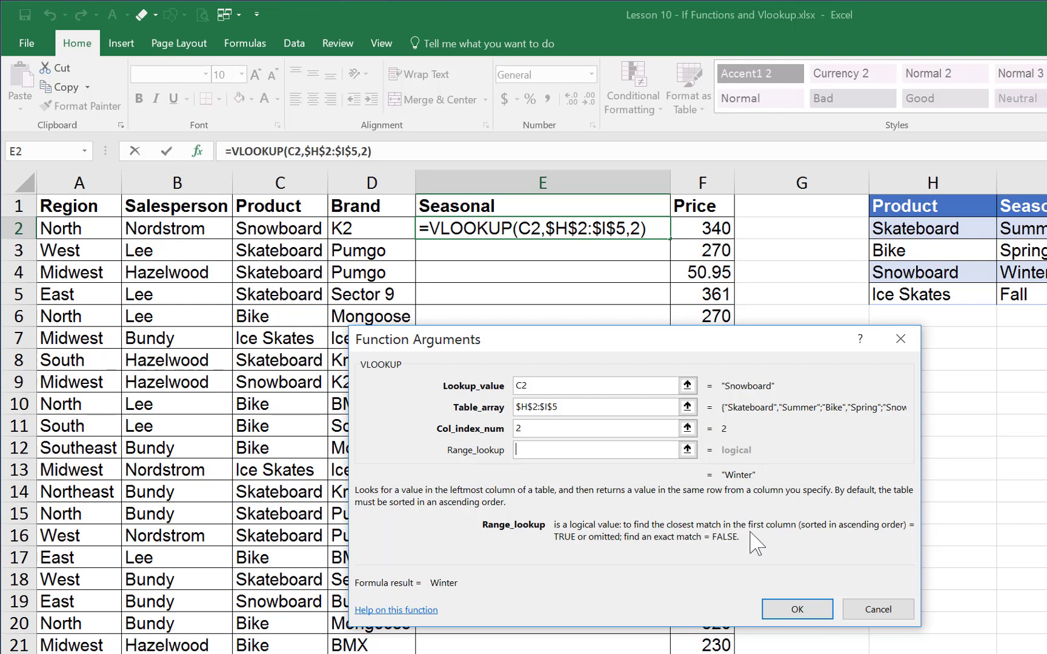
pyautogui.click(550, 450)
pyautogui.write('FALSE')
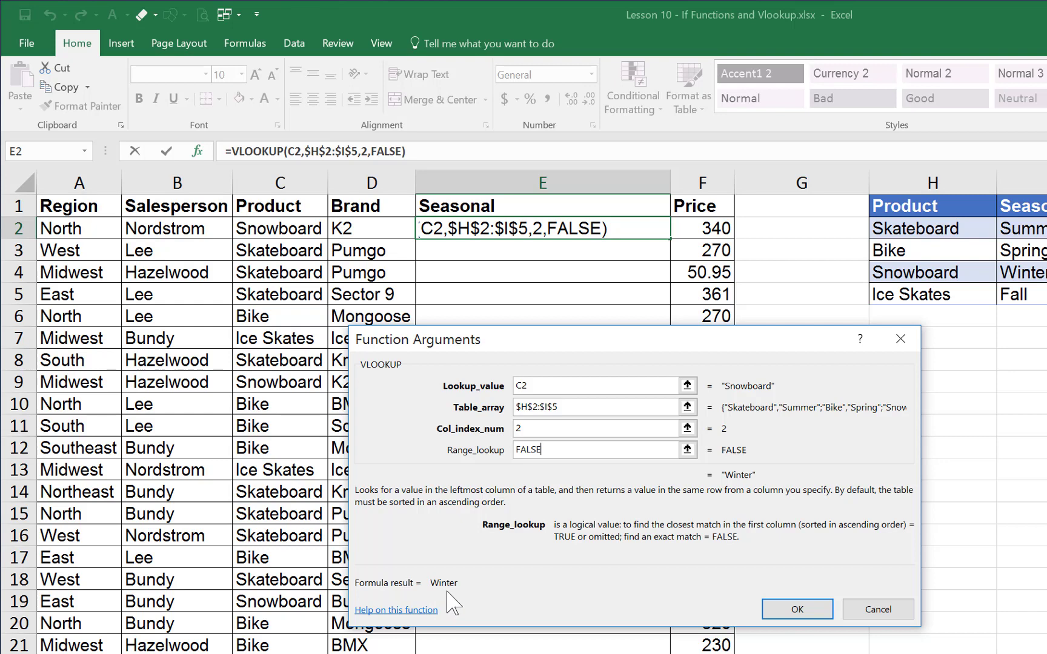
pyautogui.click(794, 611)
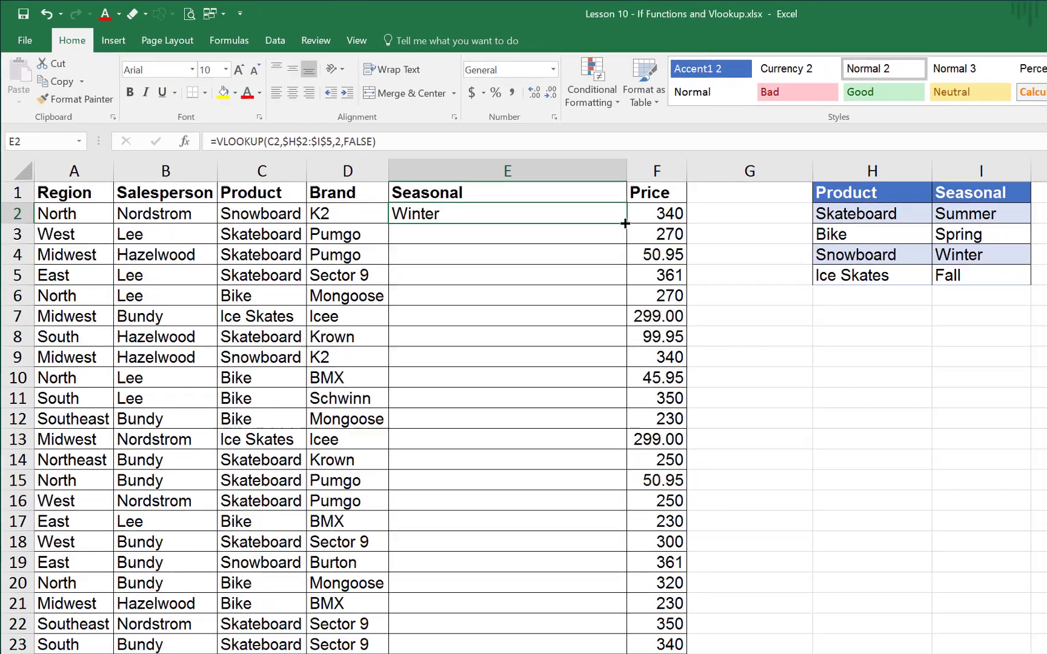
pyautogui.doubleClick(668, 238)
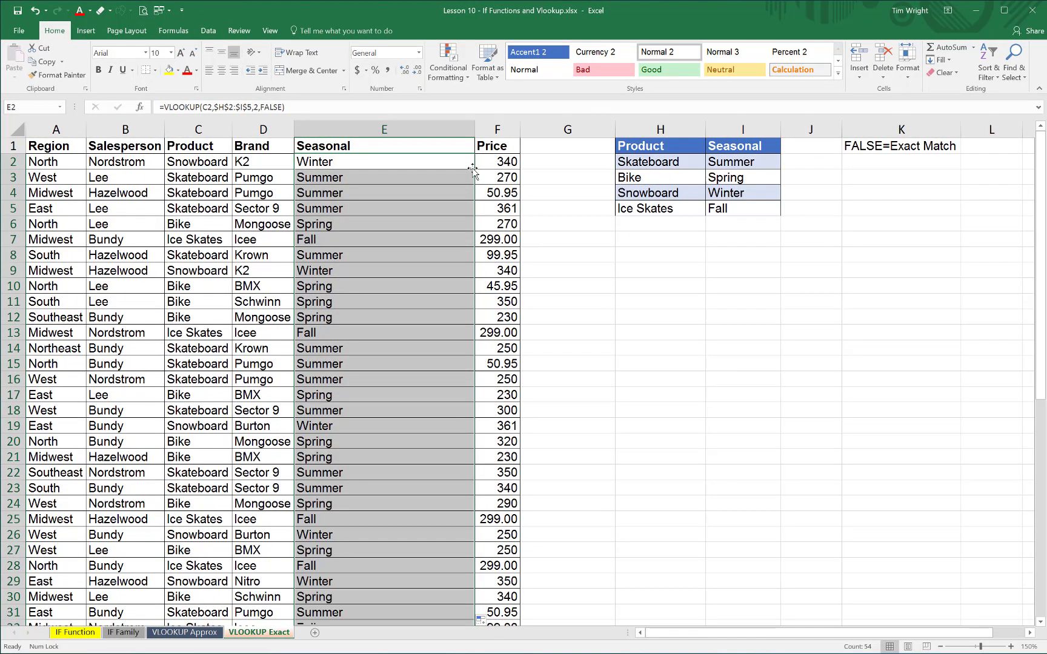